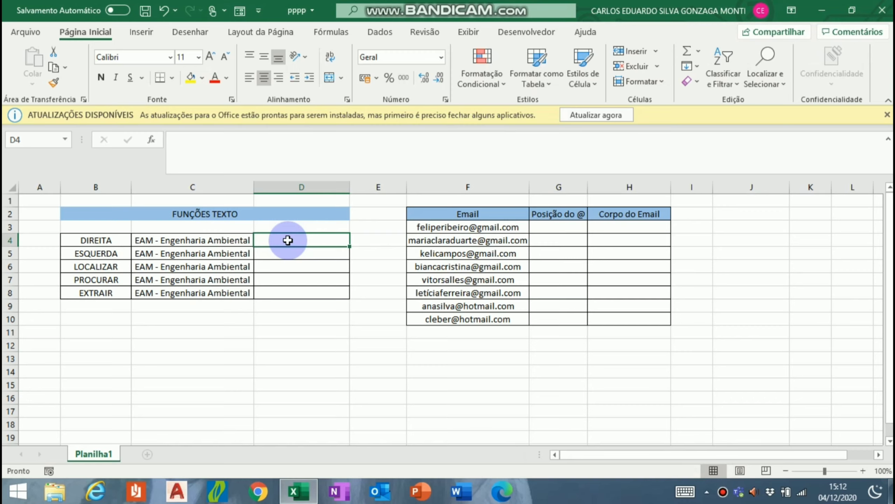
Enter a DIREITA formula in D4 that extracts the last 20 characters of the text in C4.
type("=direi")
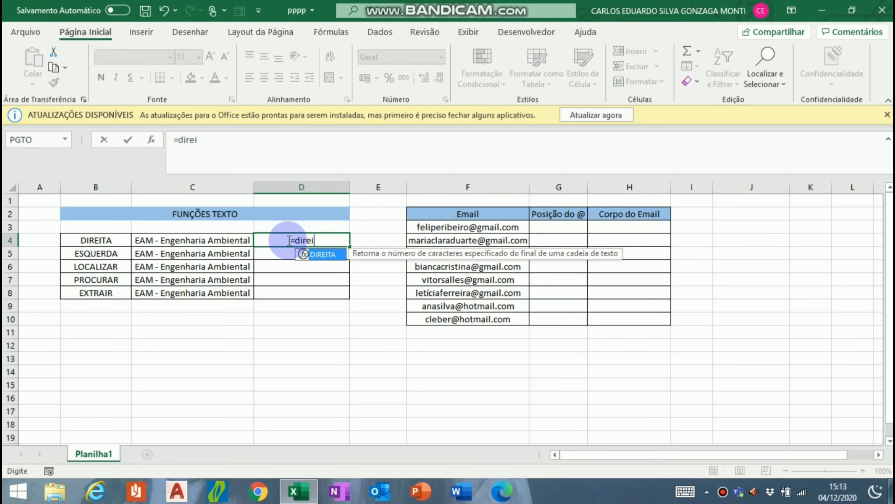
double_click(306, 254)
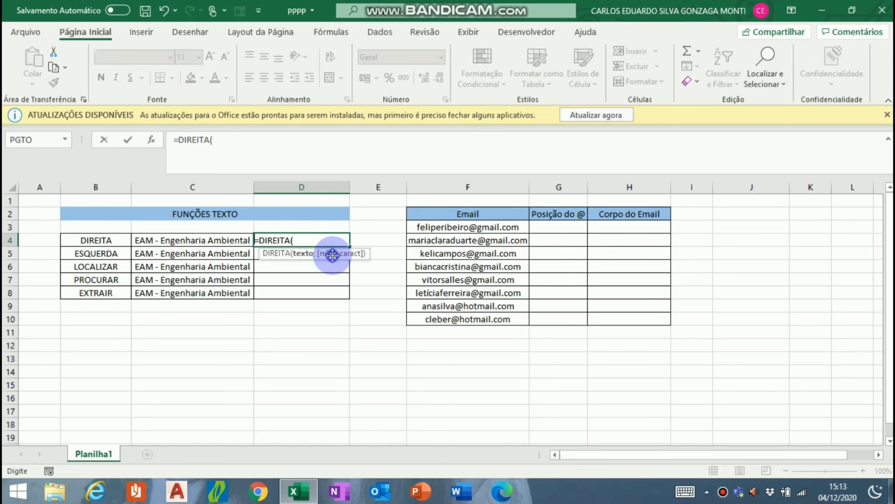
left_click(233, 239)
type(";")
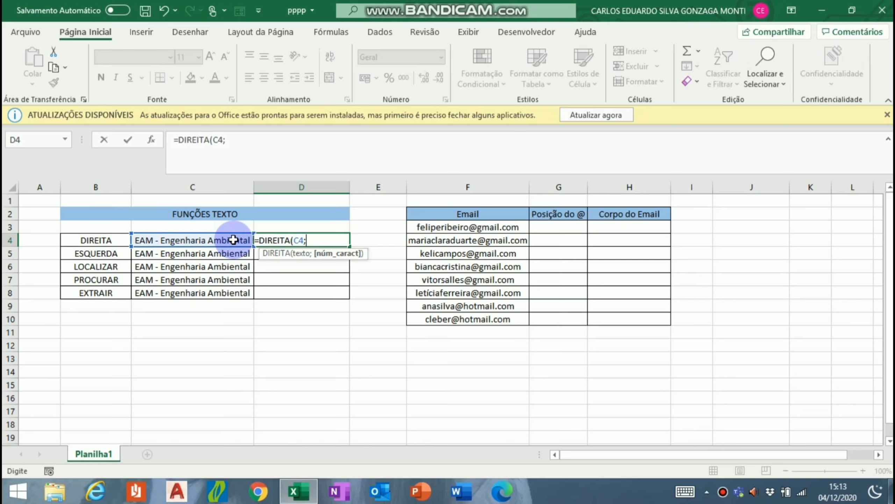
type("2o")
key("BackSpace")
type("0")
key("Return")
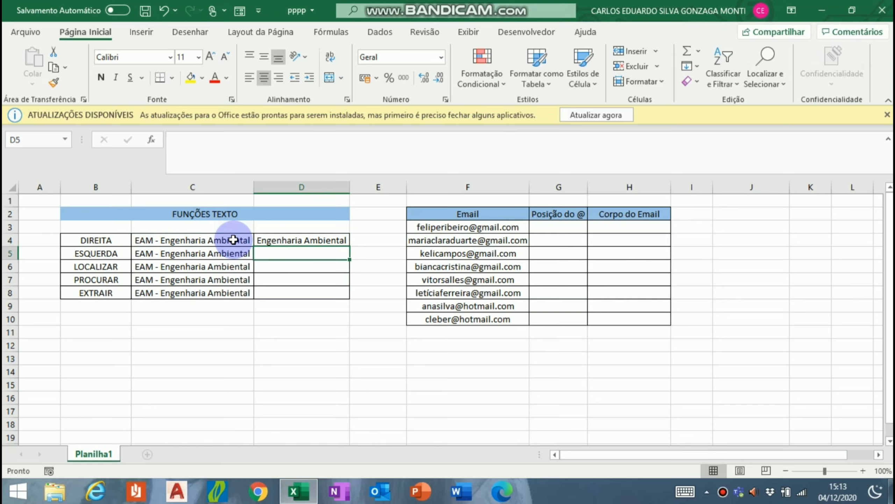
Enter the formula =ESQUERDA(C5;3) in D5 to extract the first three characters of C5.
key("F2")
type("=")
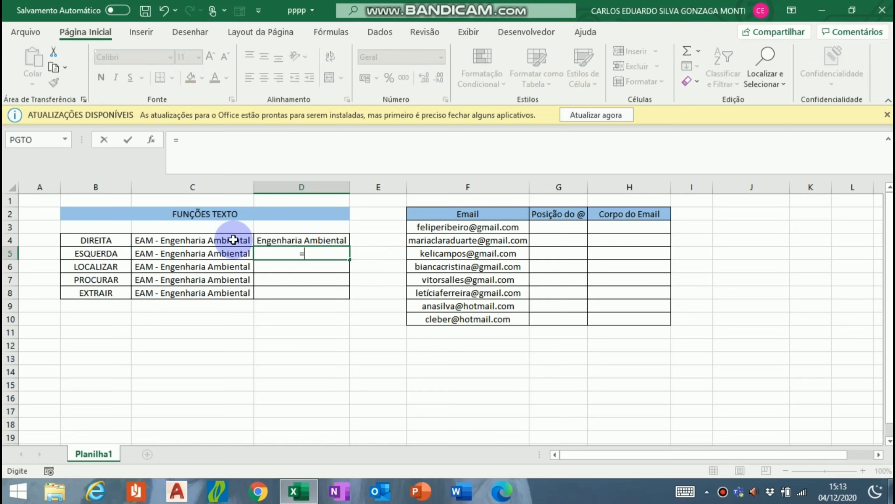
type("Es")
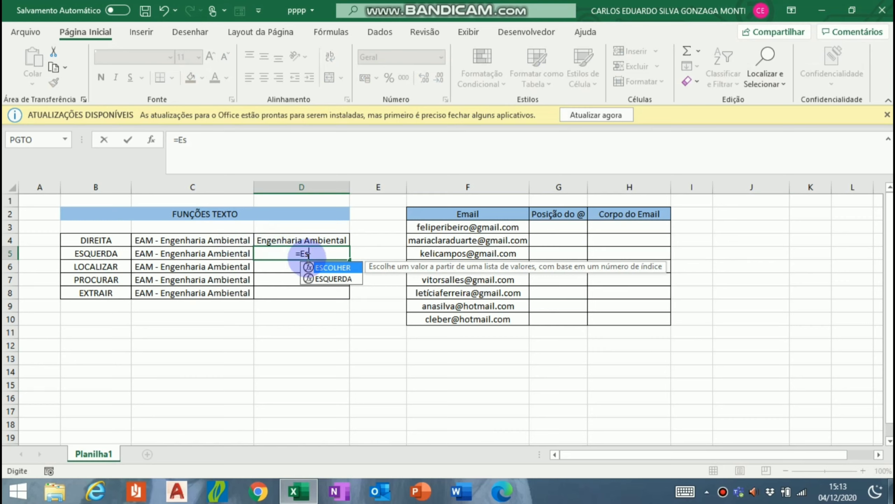
double_click(319, 279)
left_click(191, 252)
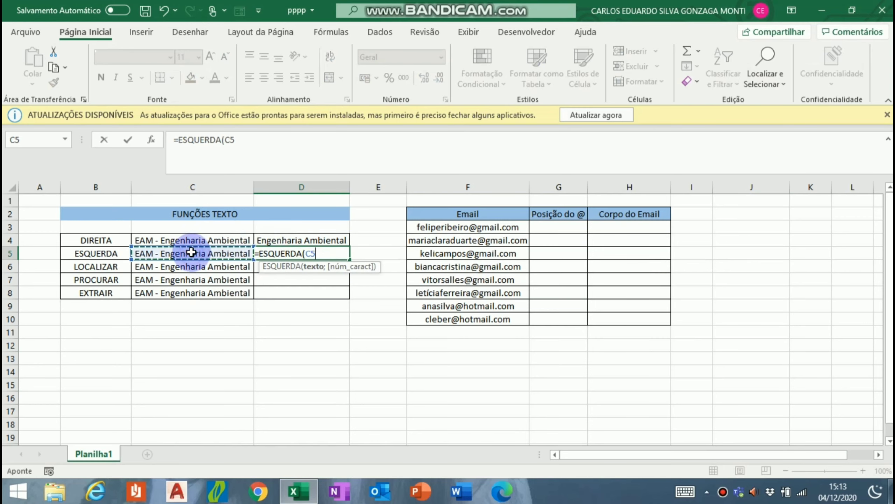
type(";")
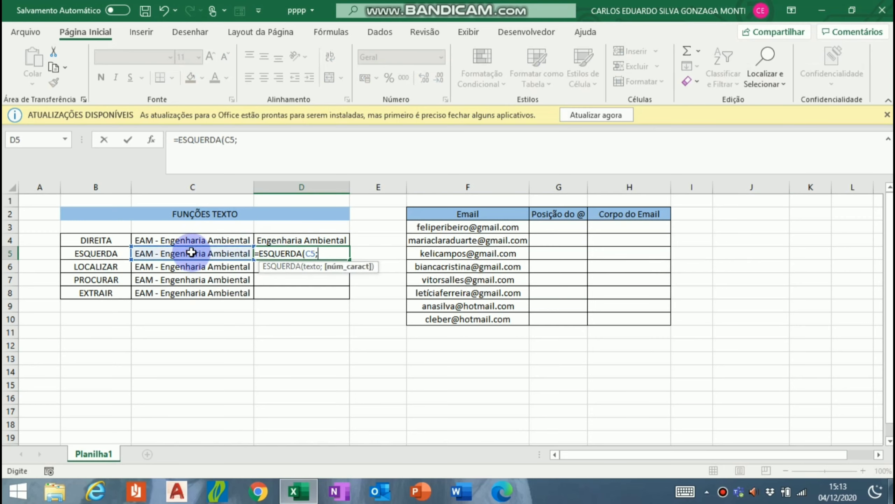
type("3)")
key("Return")
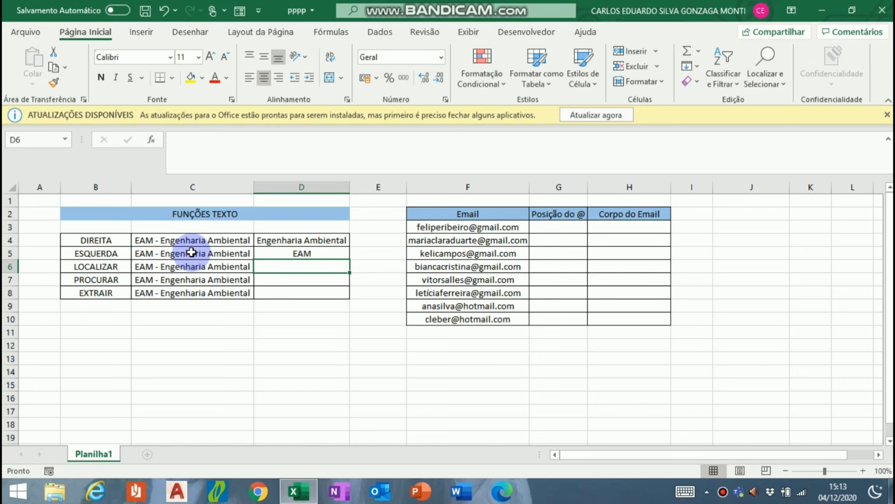
Enter the formula =LOCALIZAR("a";C6;1) in D6 to find the letter's position in C6, ignoring case.
type("=")
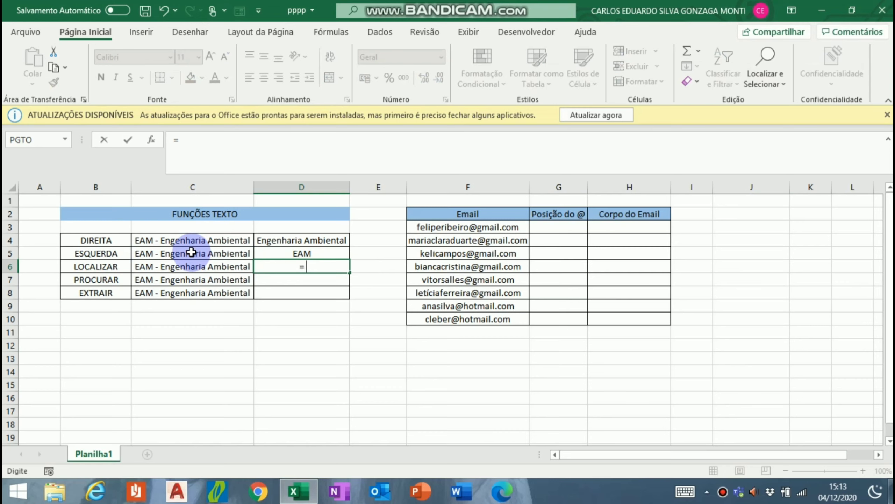
type("Locali")
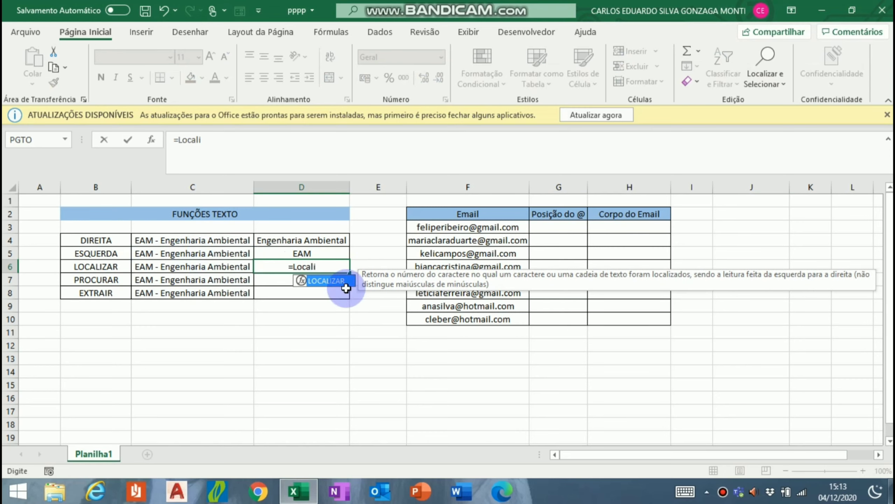
double_click(349, 287)
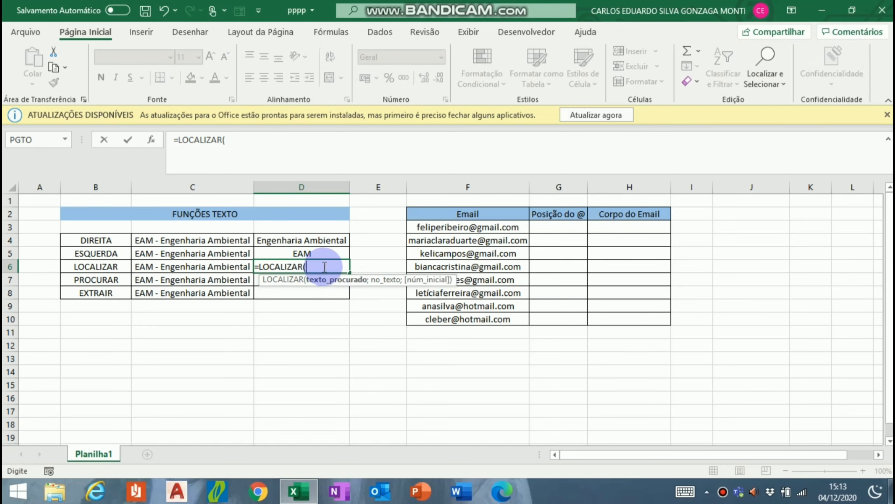
type("\"a\";")
left_click(229, 267)
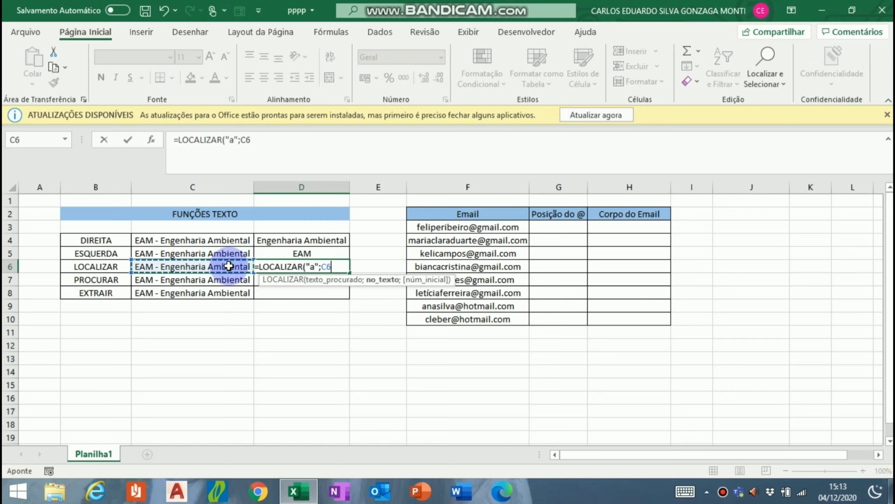
type(";")
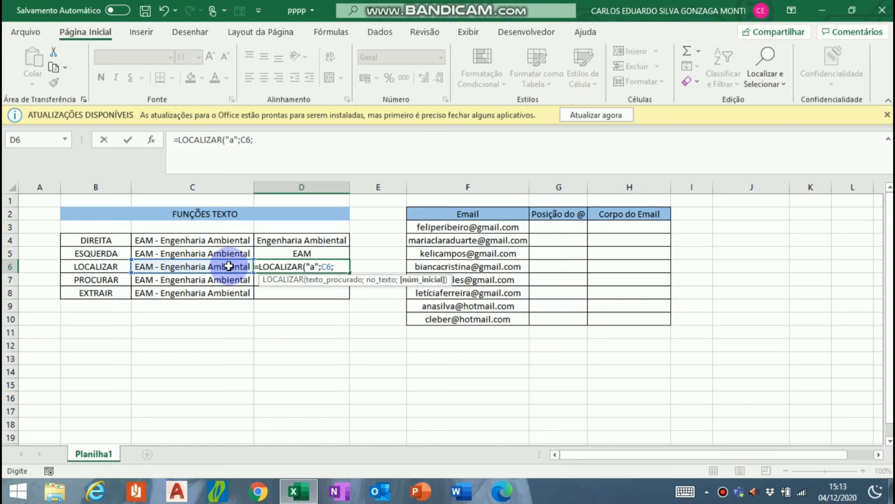
type("1)")
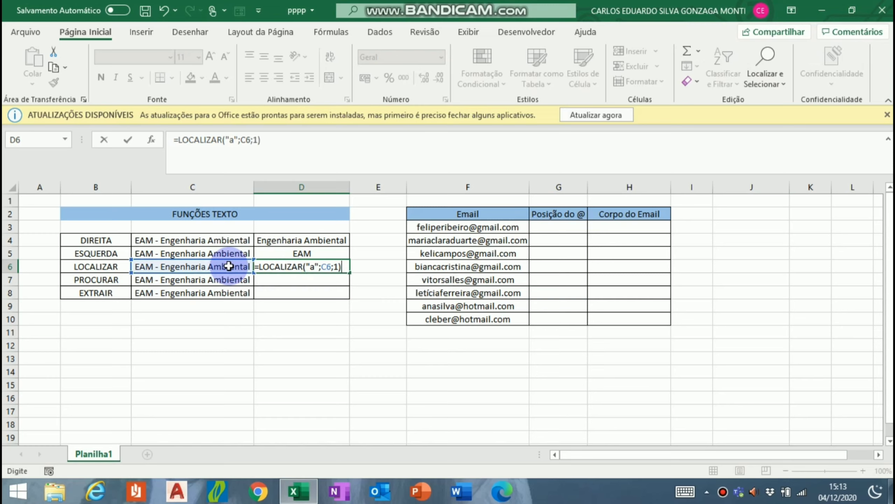
key("Return")
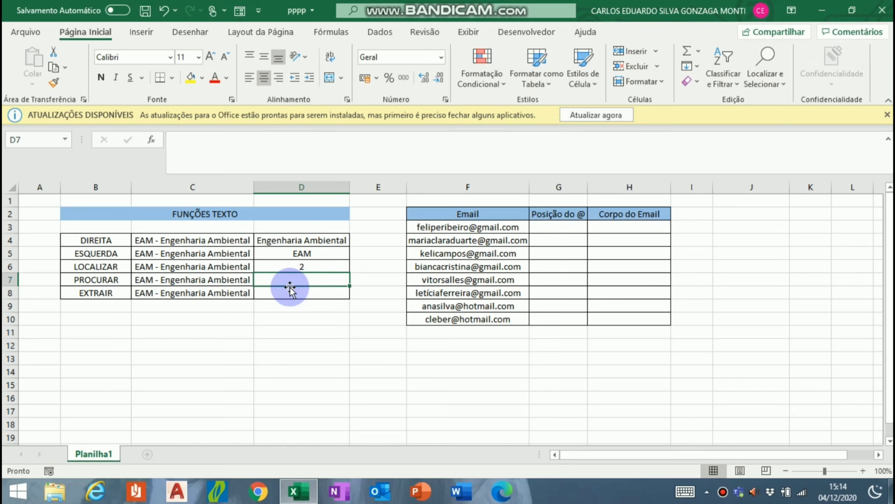
Enter the formula =PROCURAR("A";C7;1) in D7 to find the uppercase letter's position in C7.
type("=p")
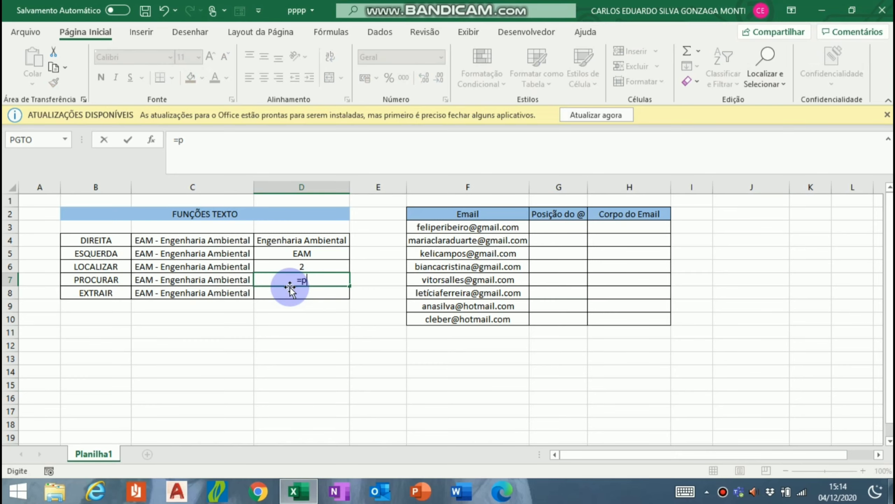
type("rocurar")
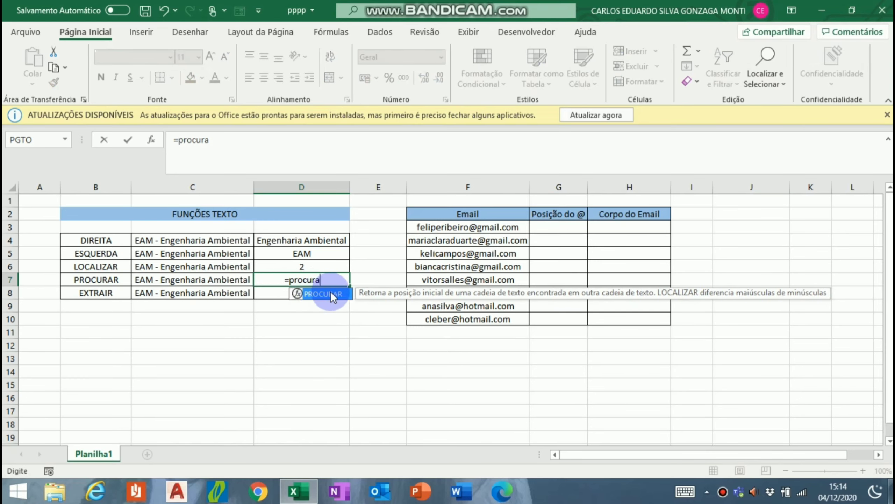
double_click(332, 293)
type("\"")
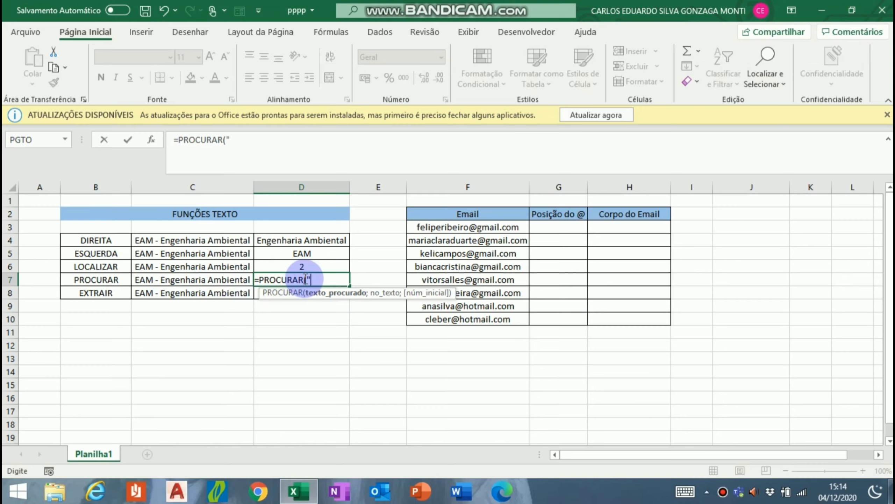
type("A\";")
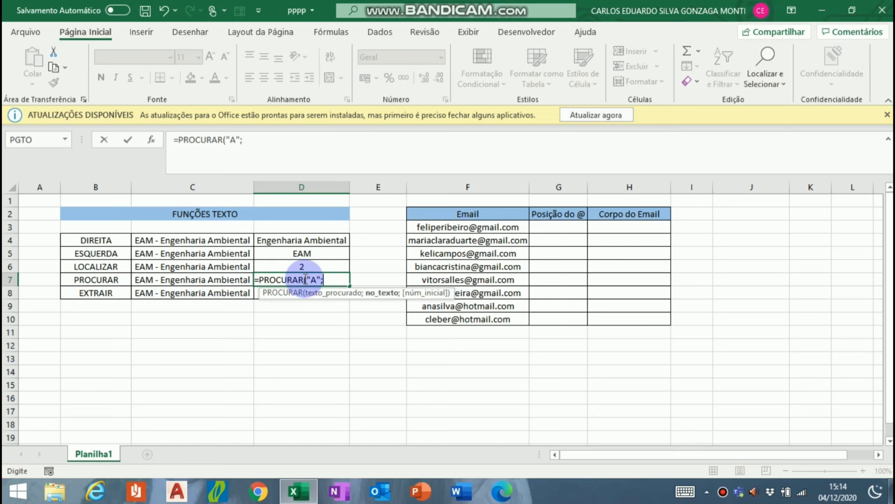
left_click(222, 279)
type(";")
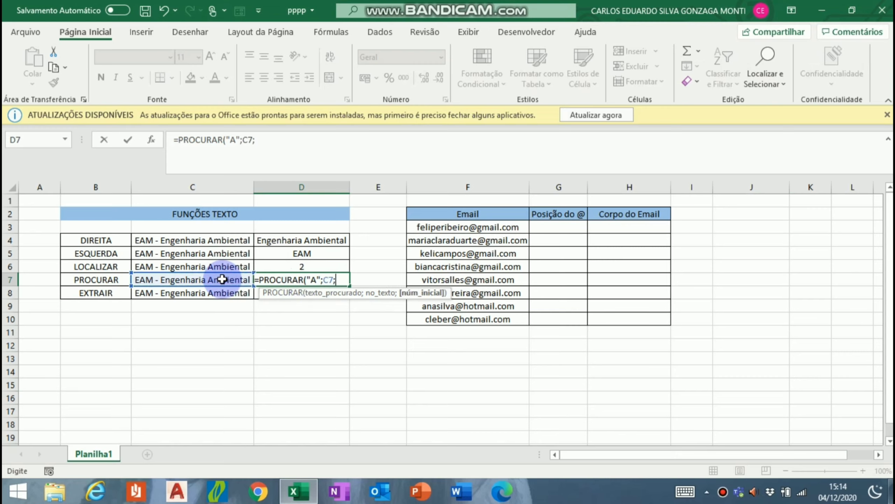
type("1)")
key("Return")
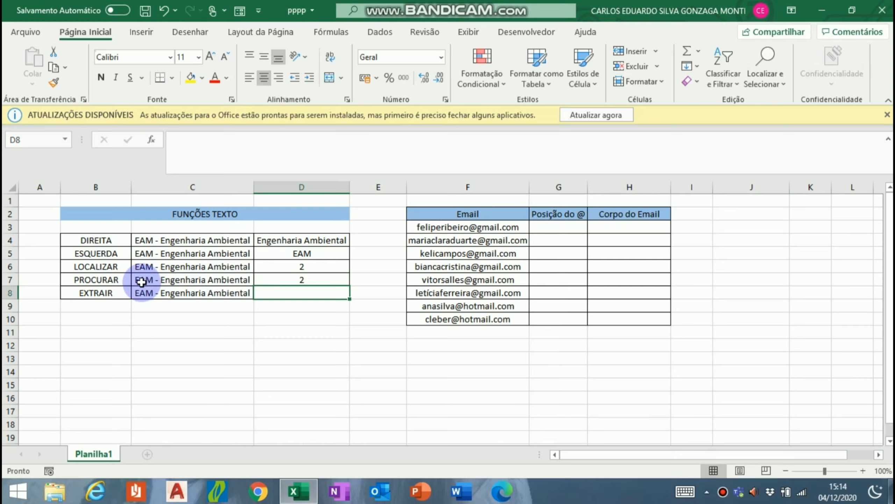
Change the searched text in the PROCURAR formula in D7 to lowercase "a".
left_click(313, 279)
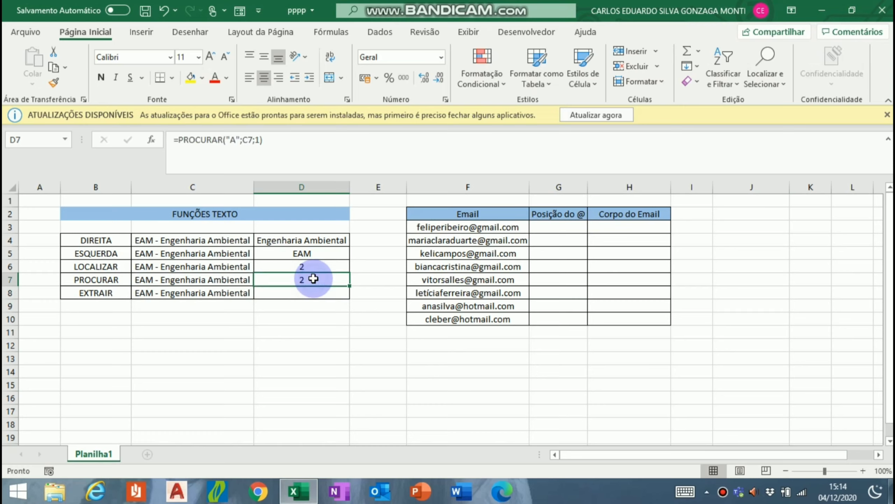
left_click(237, 140)
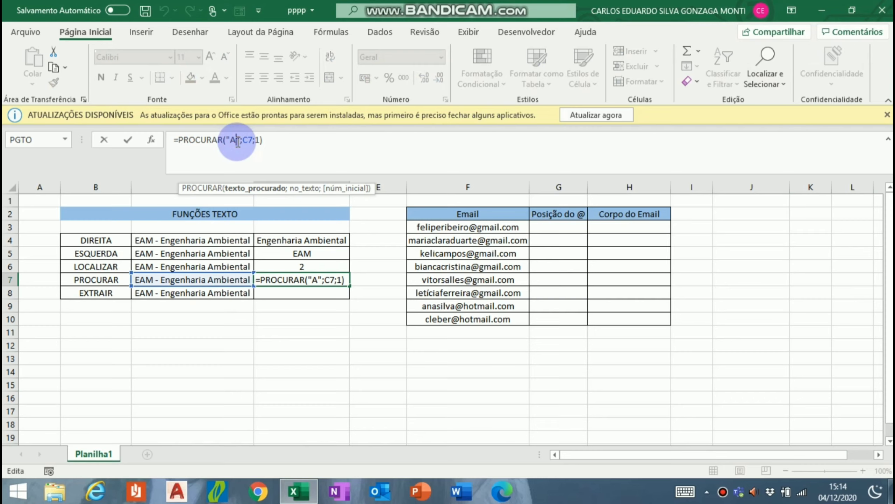
key("BackSpace")
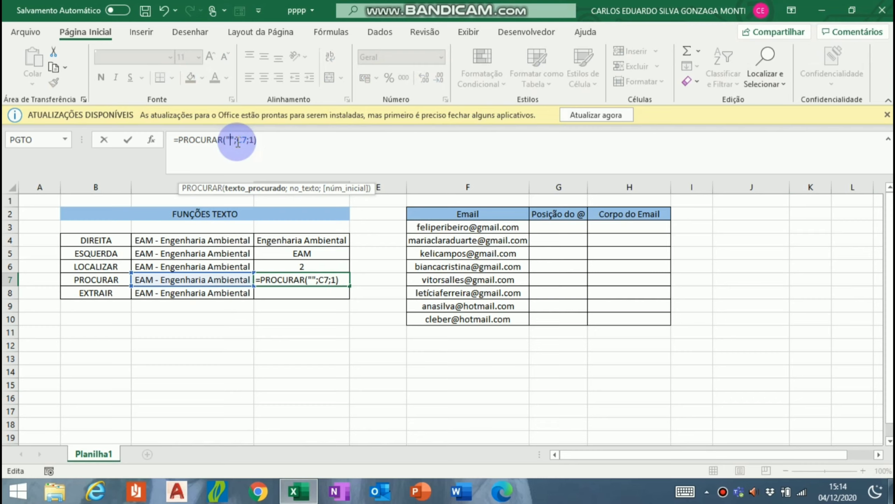
type("a")
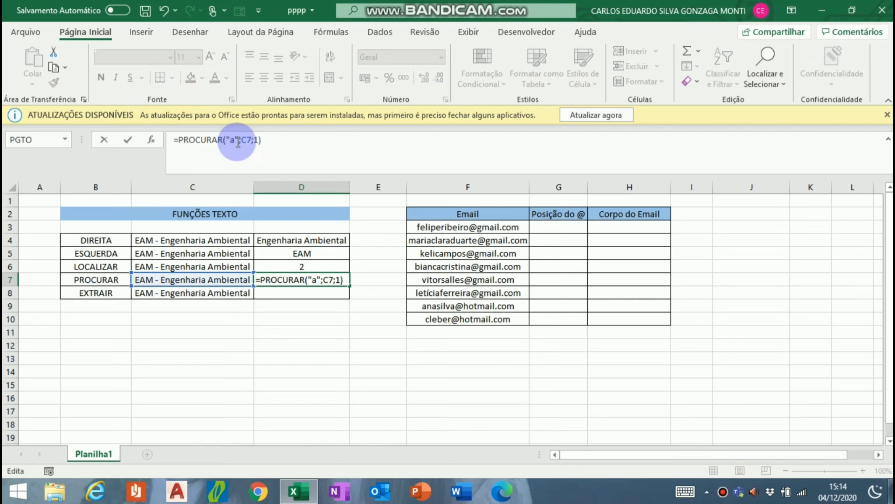
key("Return")
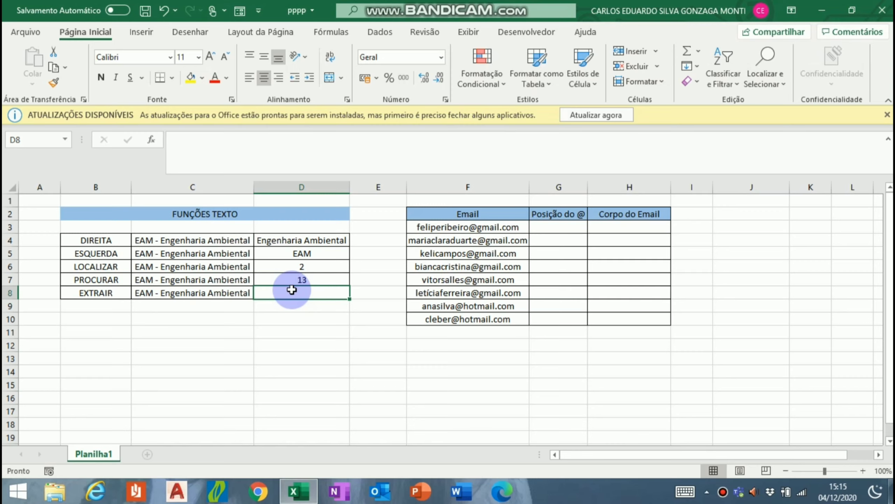
Enter the formula =EXT.TEXTO(C8;7;20) in D8 to extract 20 characters of C8 starting at the seventh.
type("=Extrair")
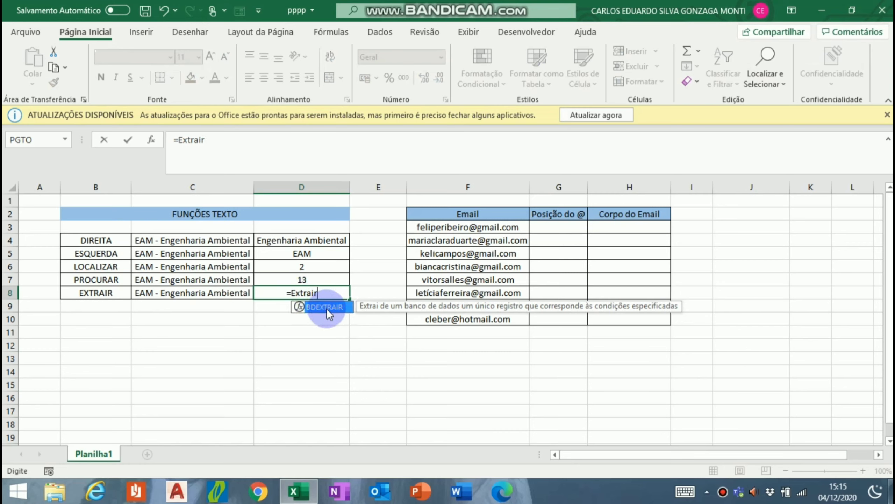
key("BackSpace")
key("BackSpace")
key("BackSpace")
key("BackSpace")
key("BackSpace")
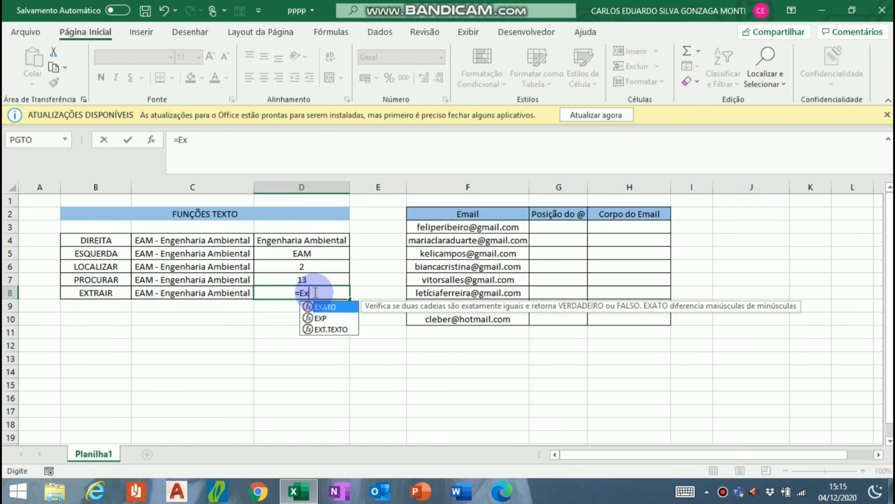
double_click(350, 333)
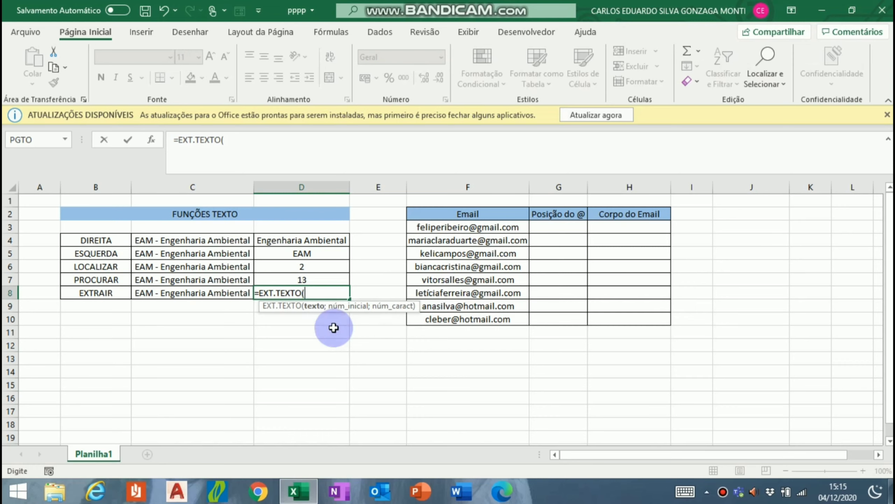
left_click(167, 293)
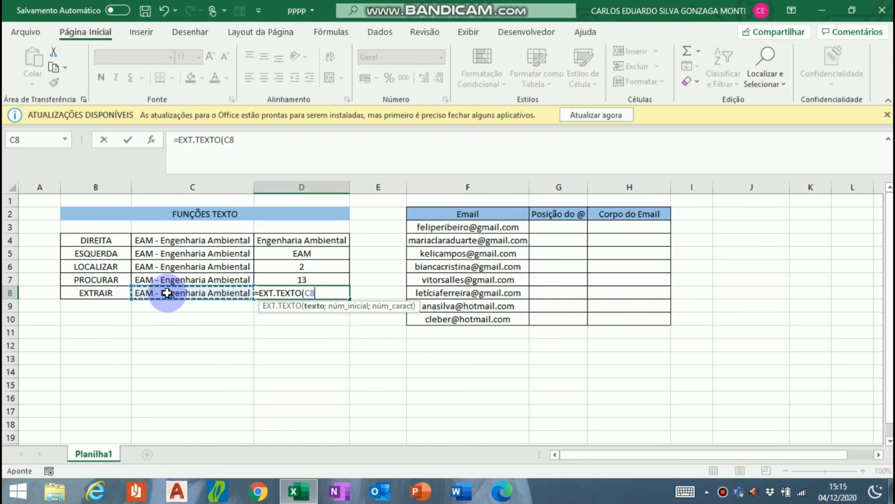
type(";")
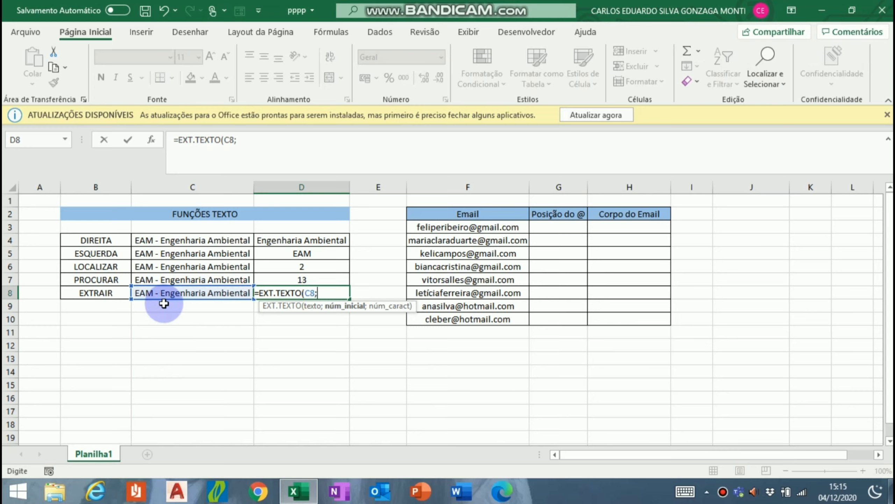
type("7;")
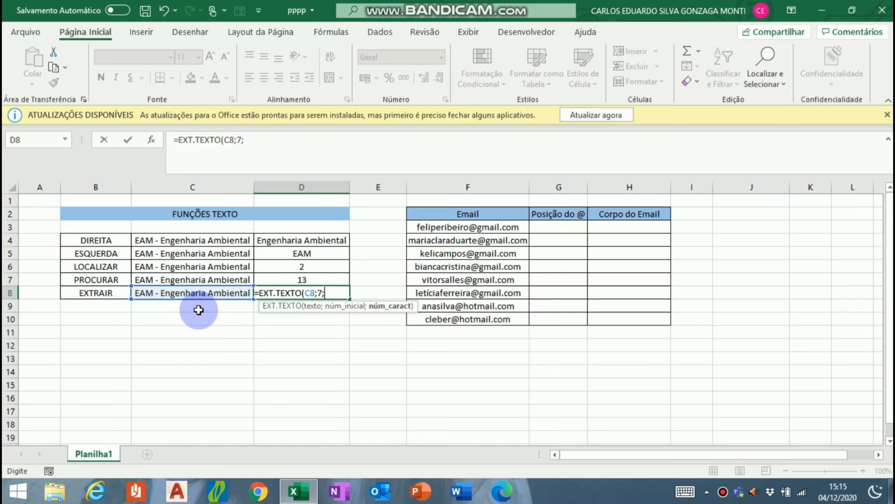
type("20")
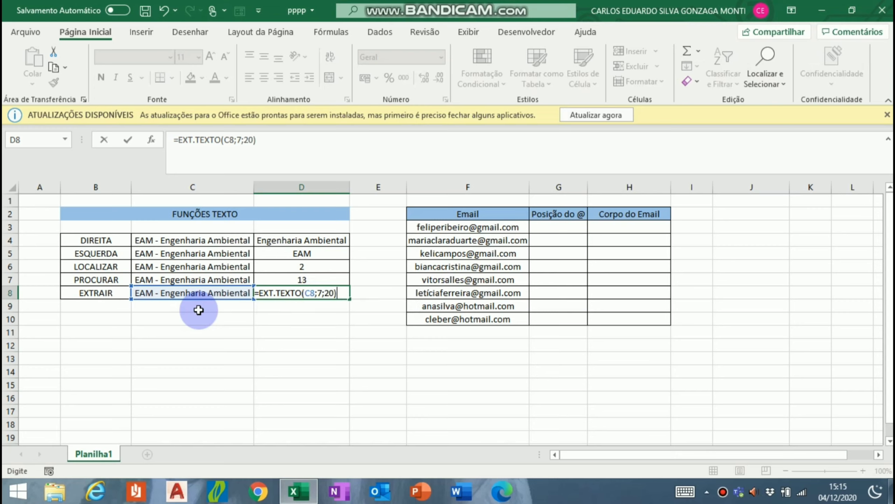
key("Return")
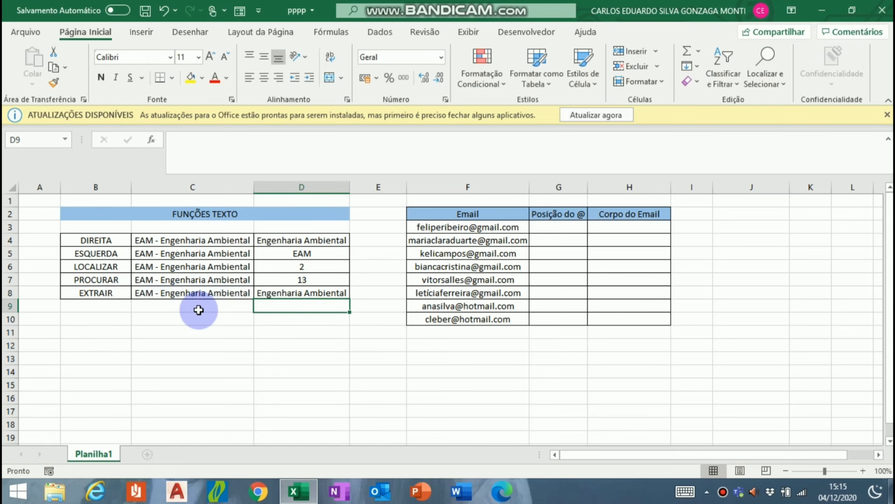
Examine the email table's Email and Posição do @ headers and the first address in F3.
key("Right")
key("Right")
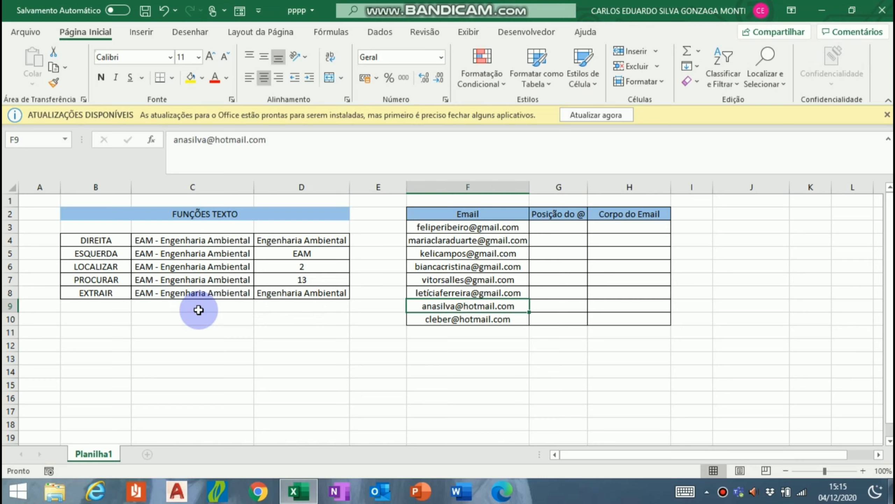
key("Up")
key("Up")
key("Up")
key("Up")
key("Up")
key("Up")
key("Up")
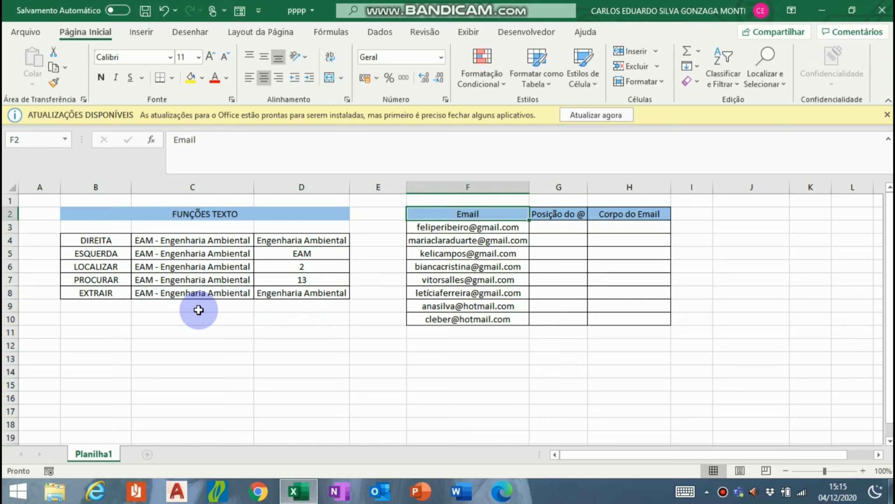
key("Right")
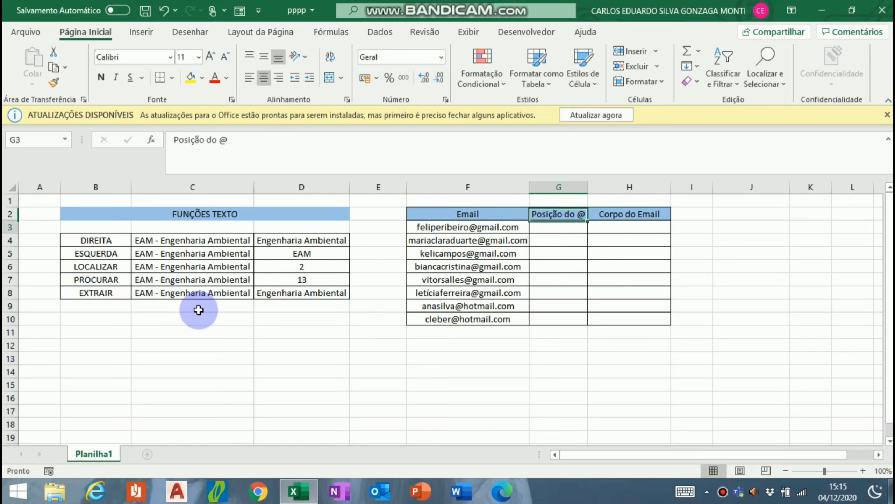
key("Down")
key("Left")
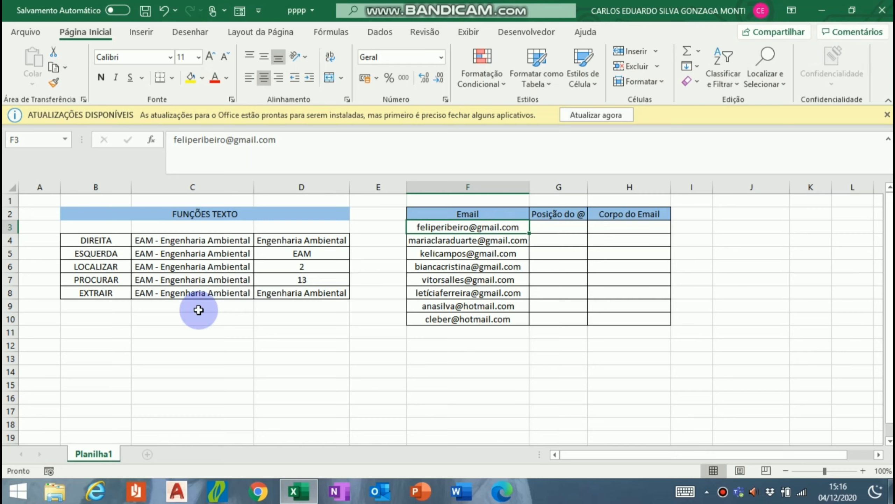
Enter =LOCALIZAR("@";F3;1) in G3 to find the @ position and fill the formula down to G10.
key("Right")
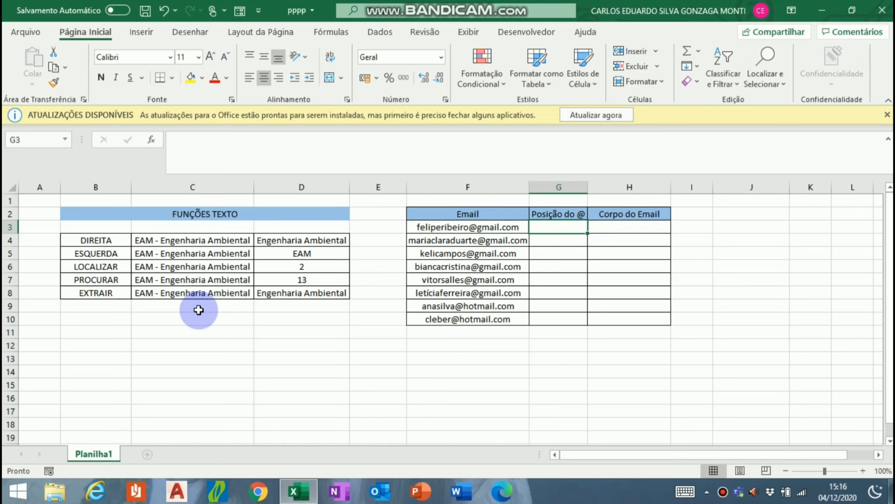
type("=lo")
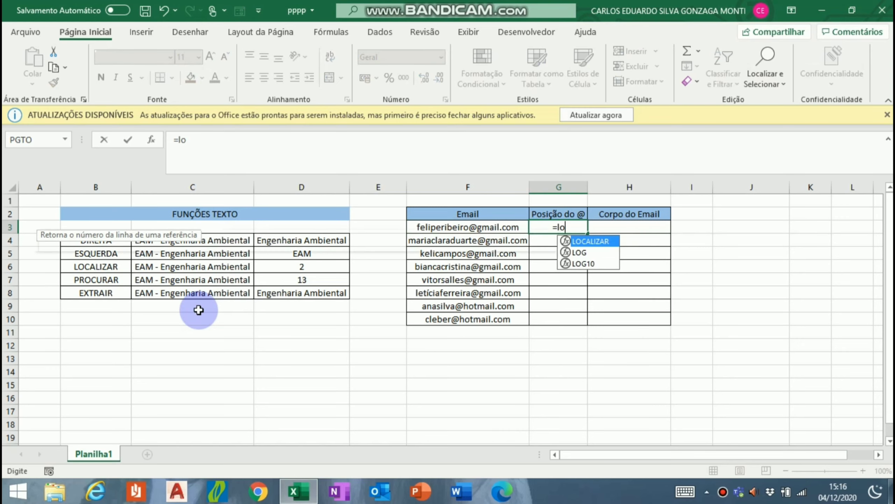
type("calizar(")
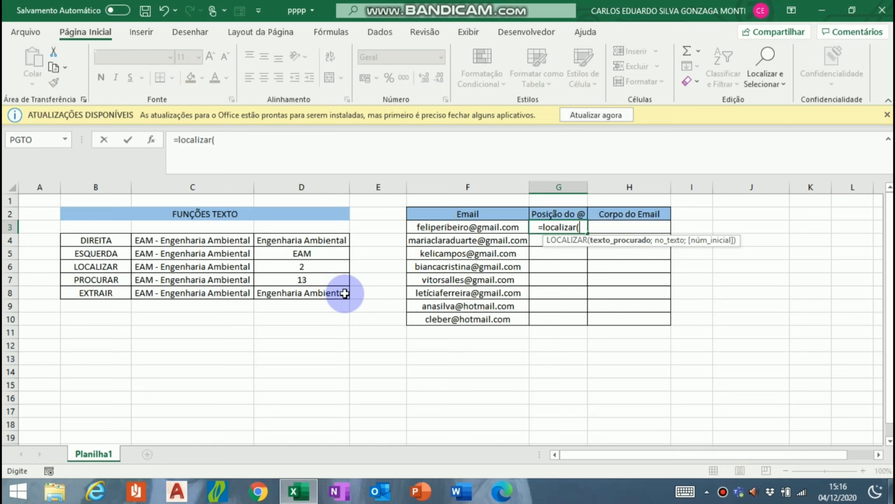
type("\"")
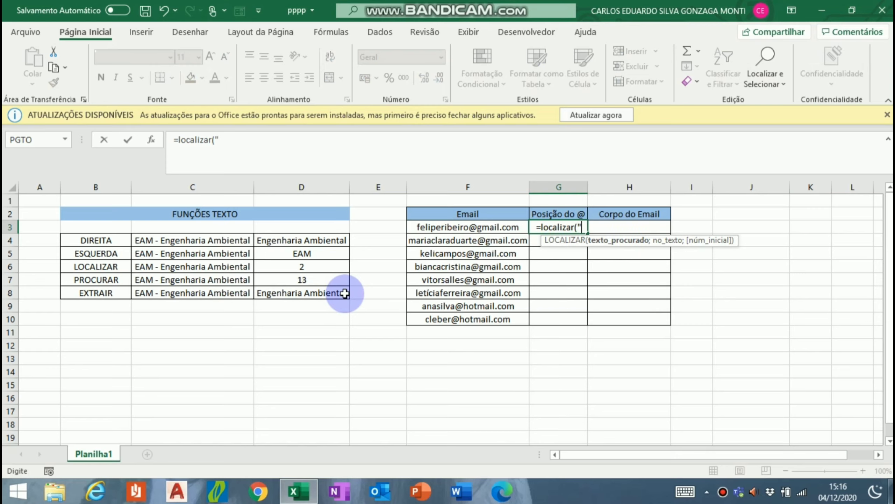
type("@\";")
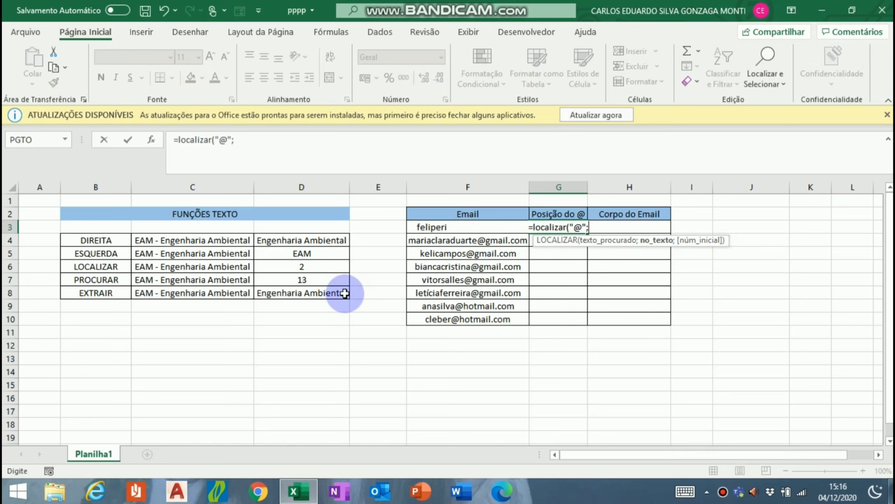
left_click(429, 225)
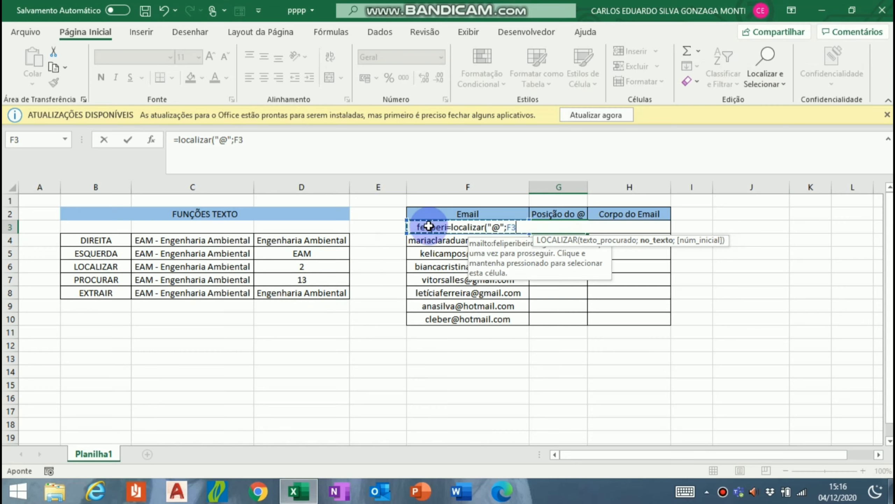
type(";1)")
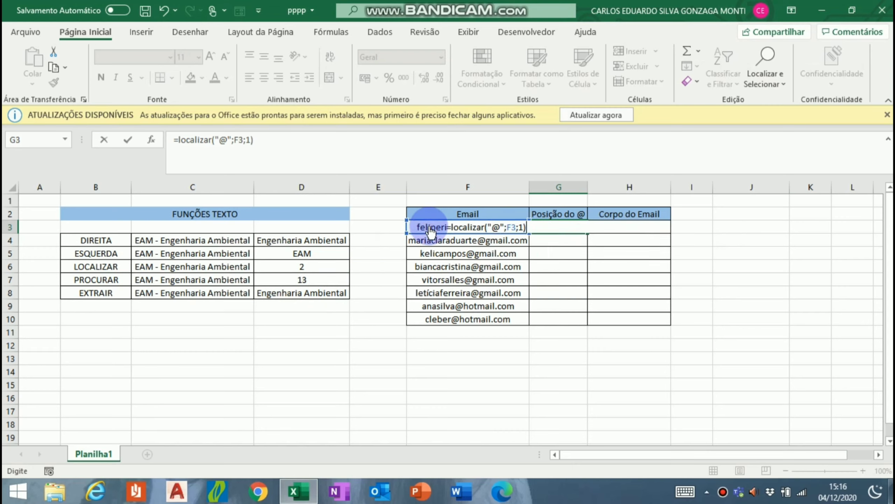
key("Return")
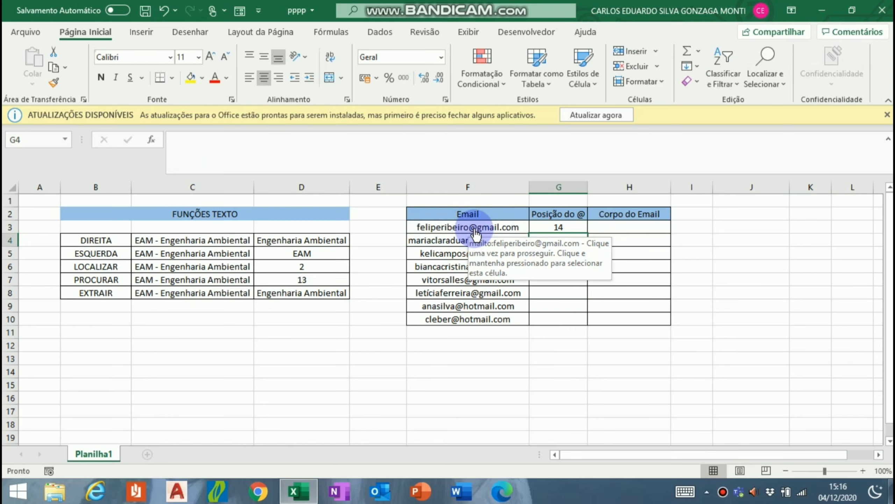
left_click(579, 227)
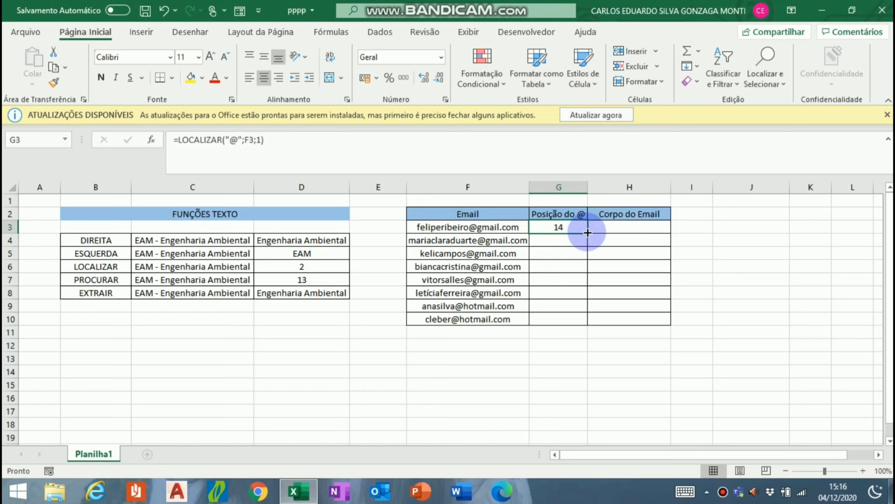
double_click(587, 233)
Enter the formula =EXT.TEXTO(F3;1;G3) in H3 to extract the email text from the first character through the @.
left_click(614, 228)
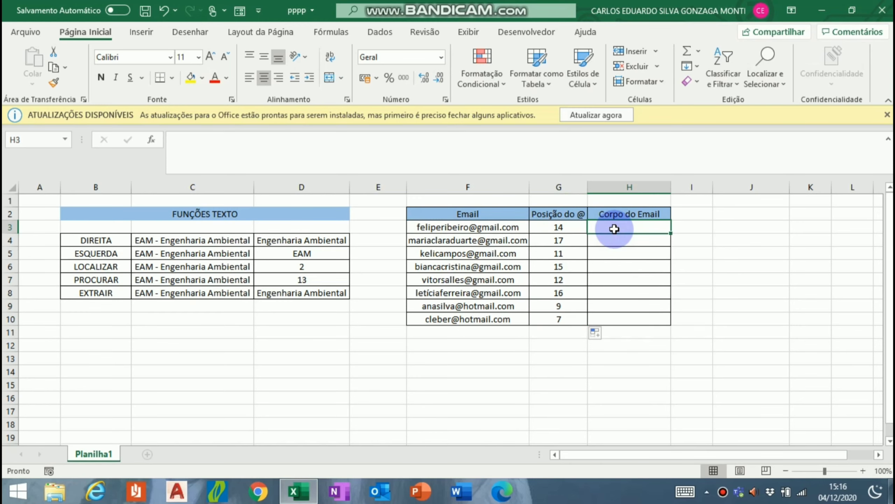
type("=")
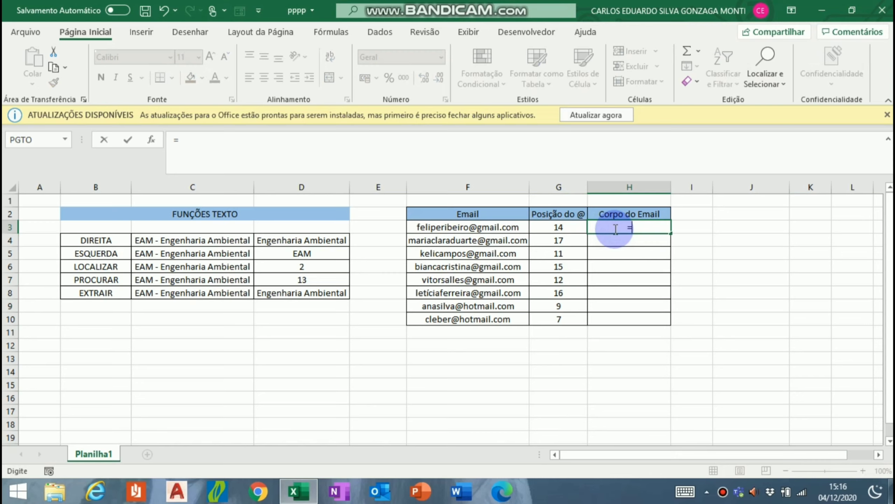
type("ex")
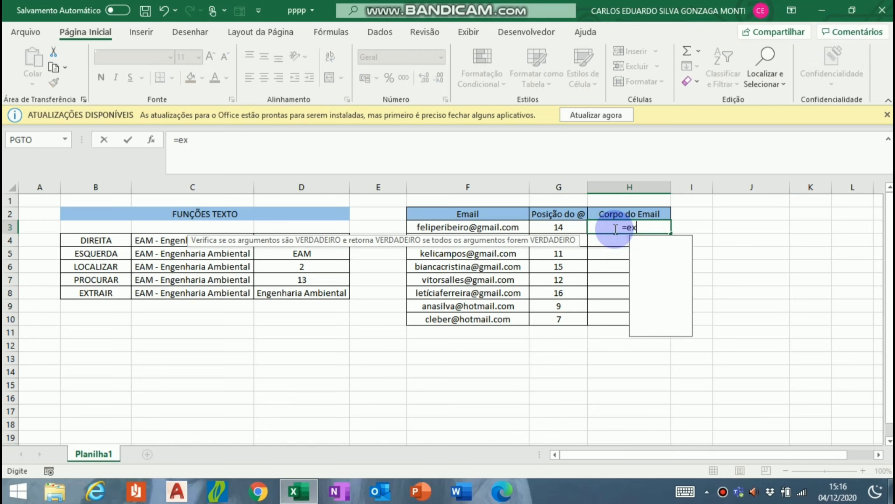
double_click(656, 264)
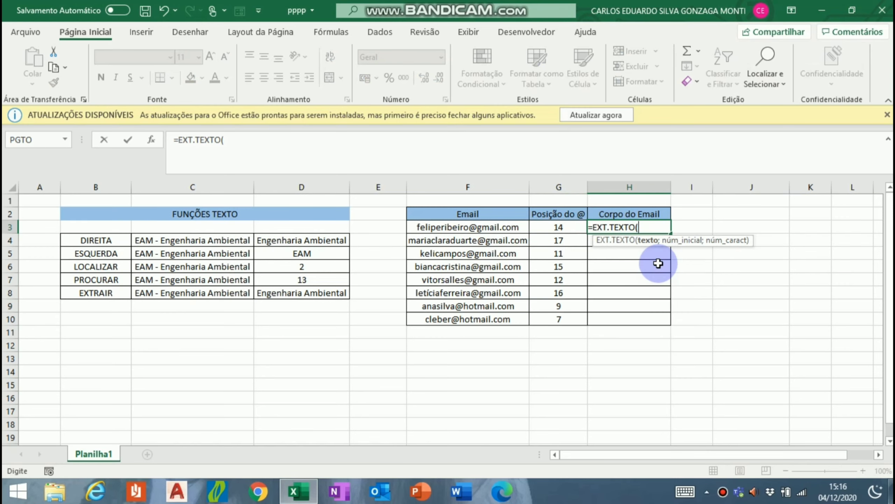
left_click(486, 227)
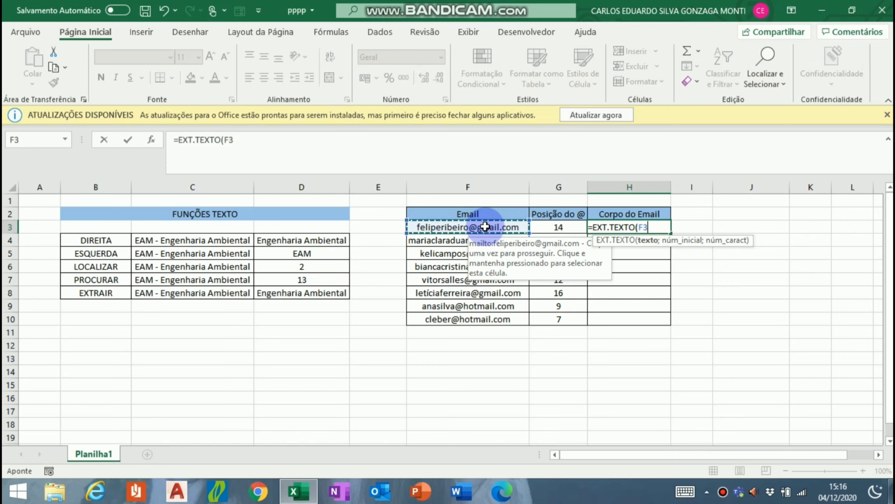
type(";")
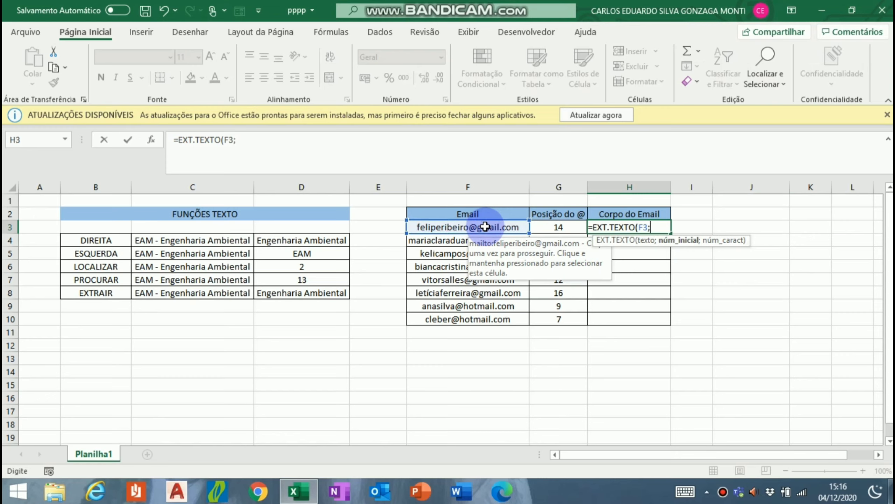
type("1;")
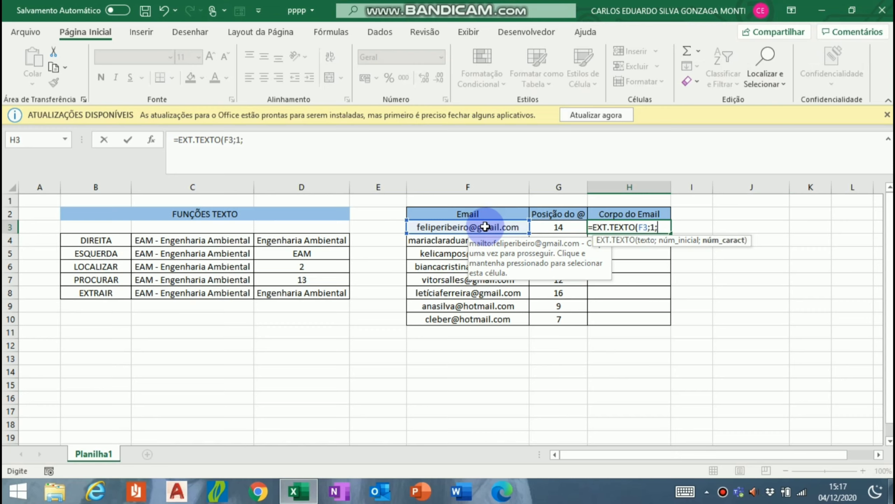
left_click(571, 227)
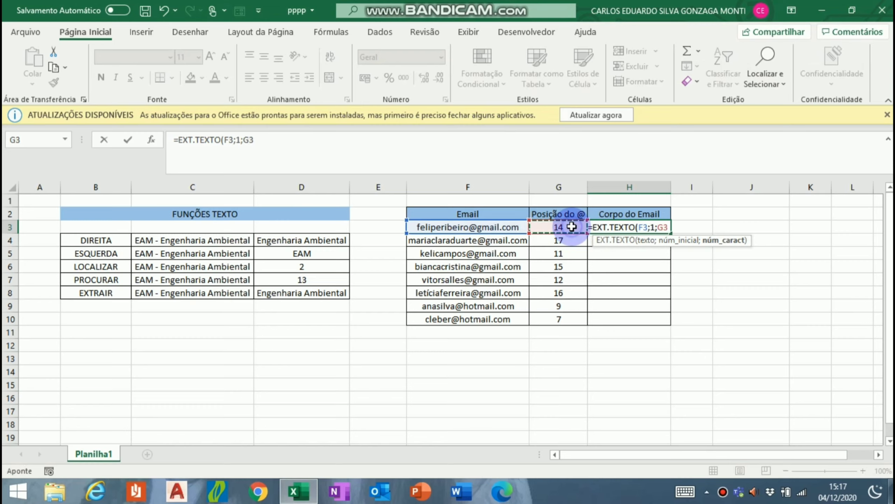
type(")")
key("Return")
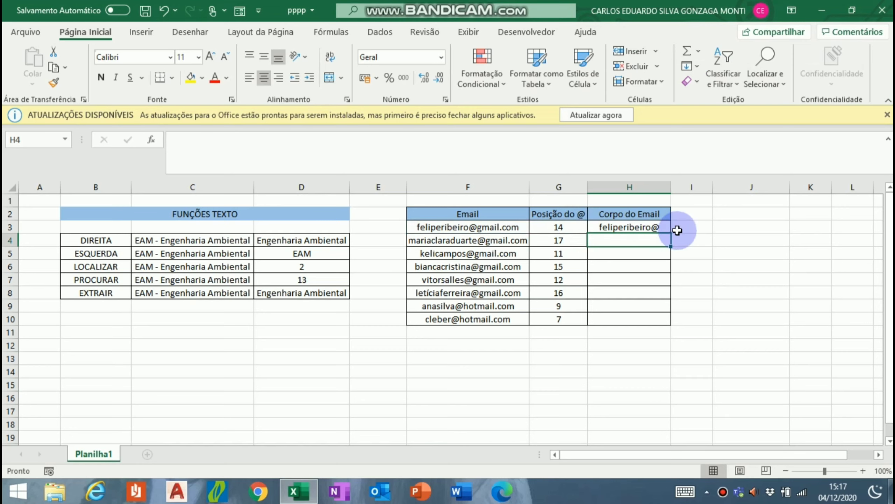
Fill the EXT.TEXTO formula from H3 down the Corpo do Email column to H10.
left_click(655, 226)
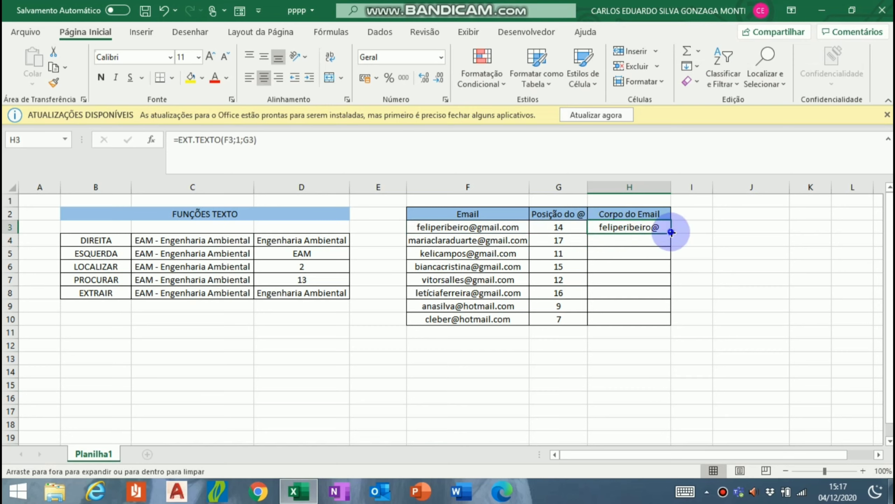
double_click(672, 233)
left_click(614, 349)
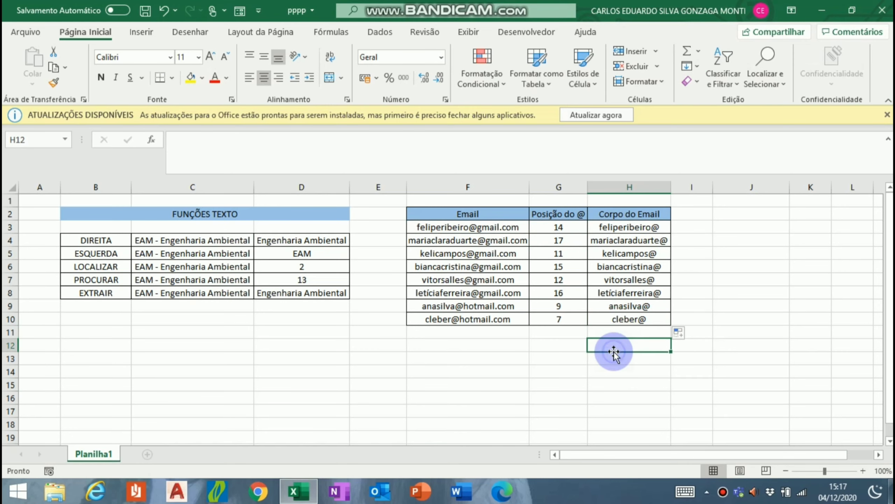